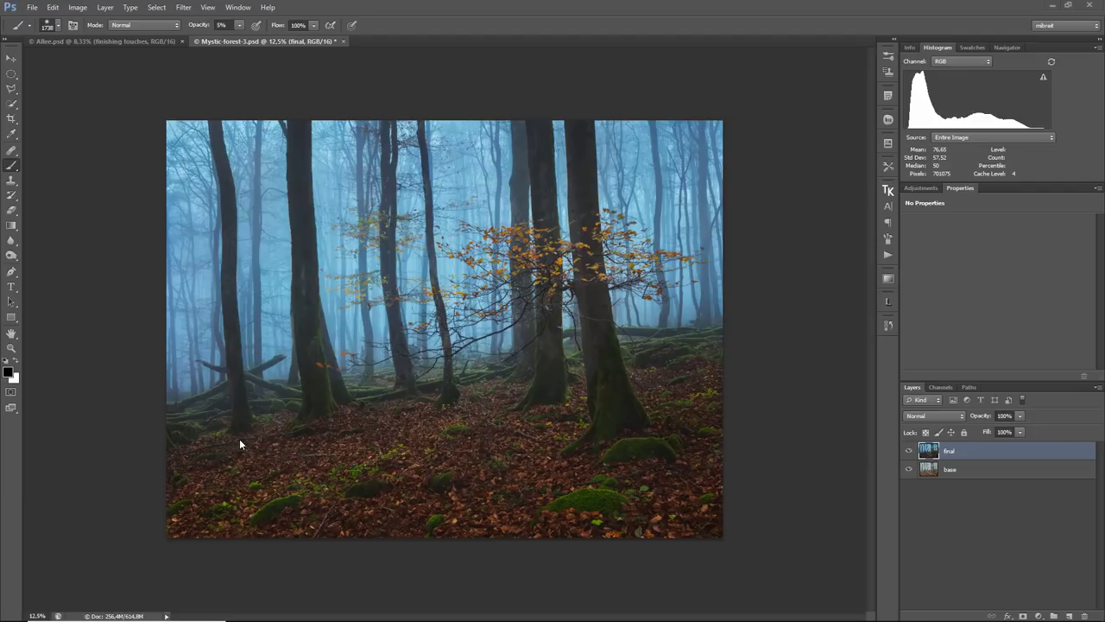
Toggle the 'final' layer off, on, and off again, leaving the original grey forest showing.
left_click(909, 452)
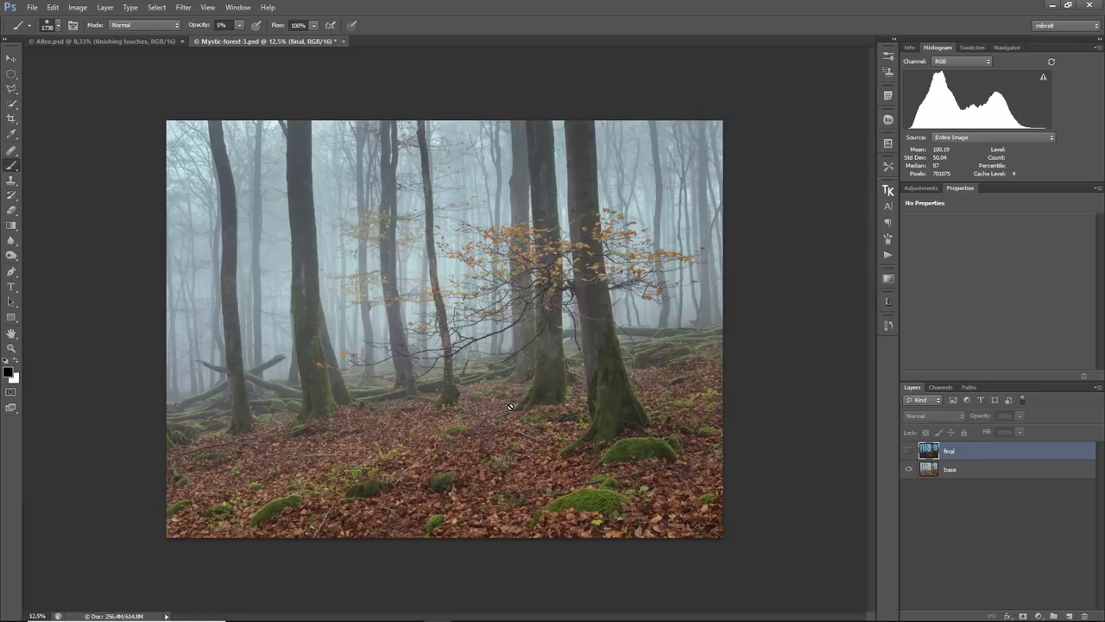
left_click(910, 451)
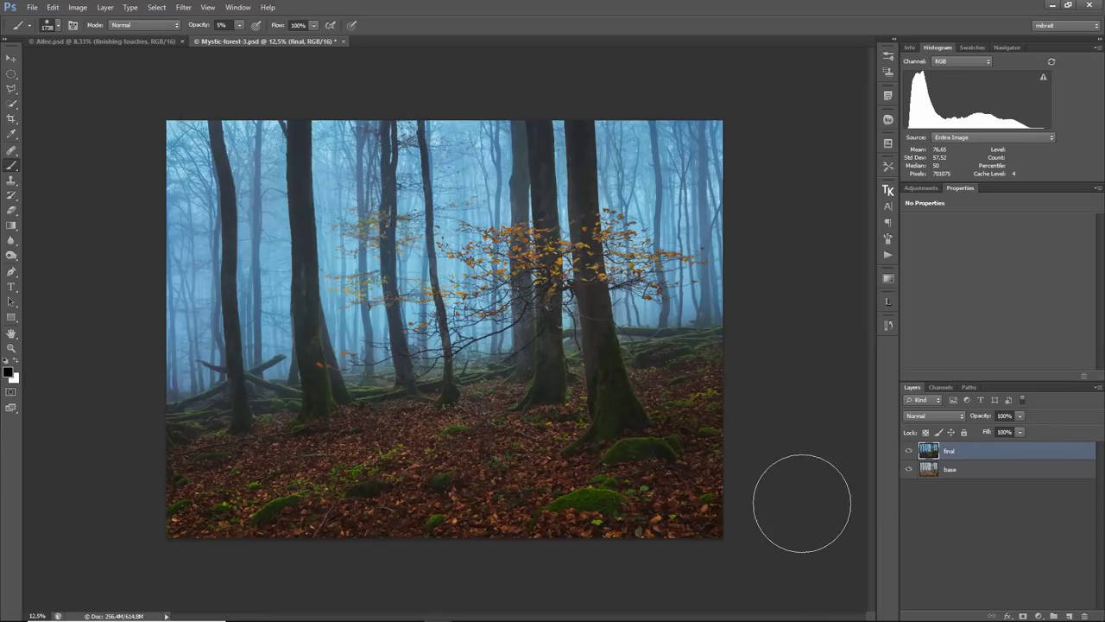
left_click(909, 452)
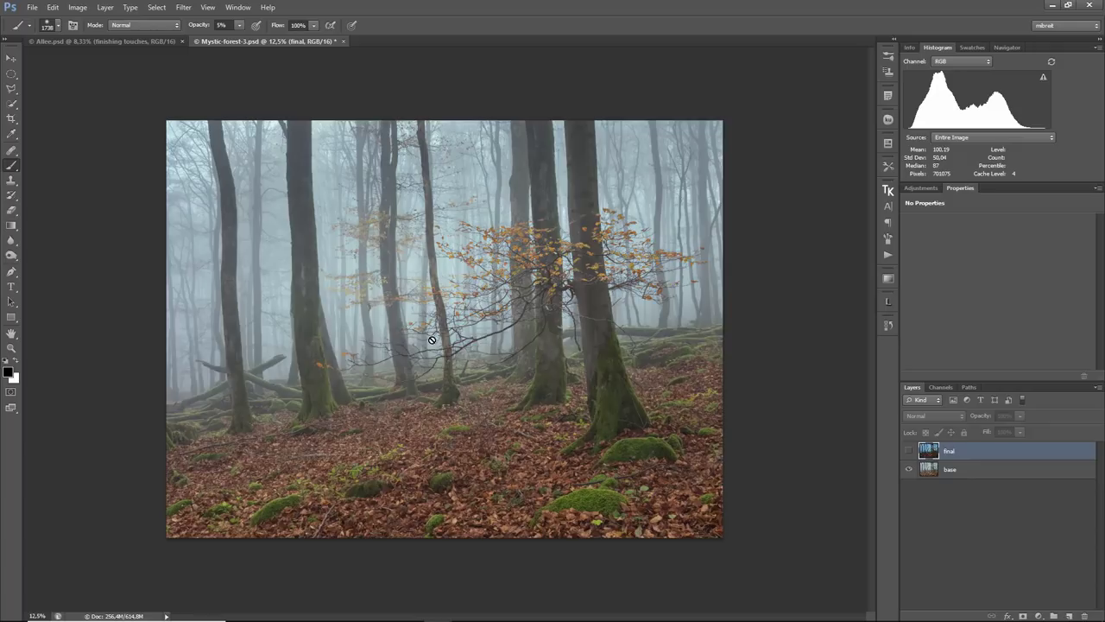
scroll(443, 282, "up", 2)
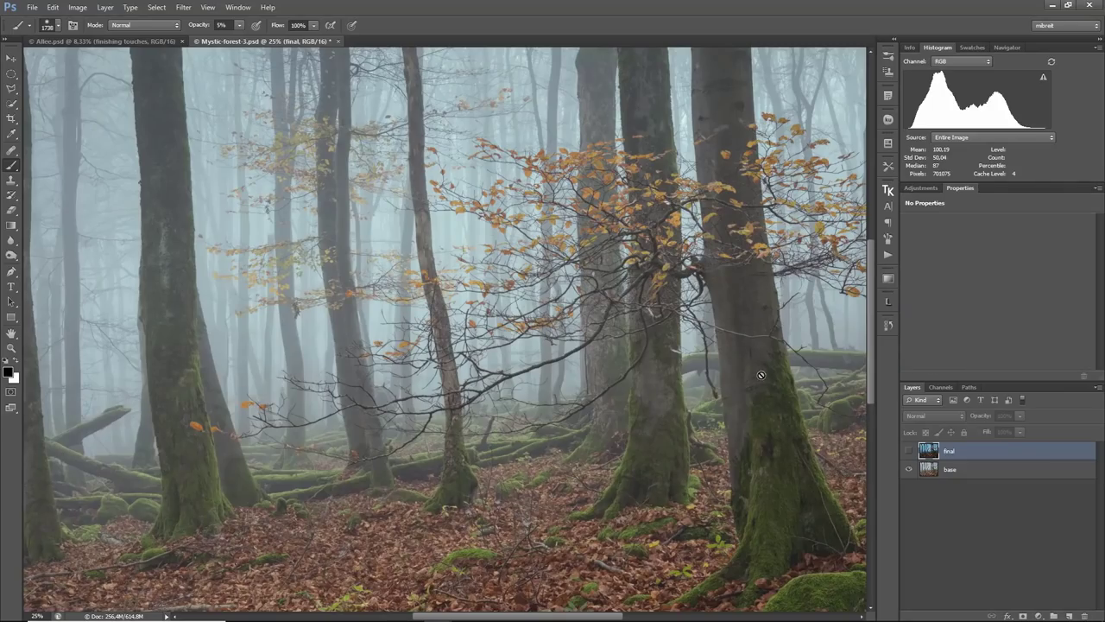
left_click_drag(750, 326, 549, 293)
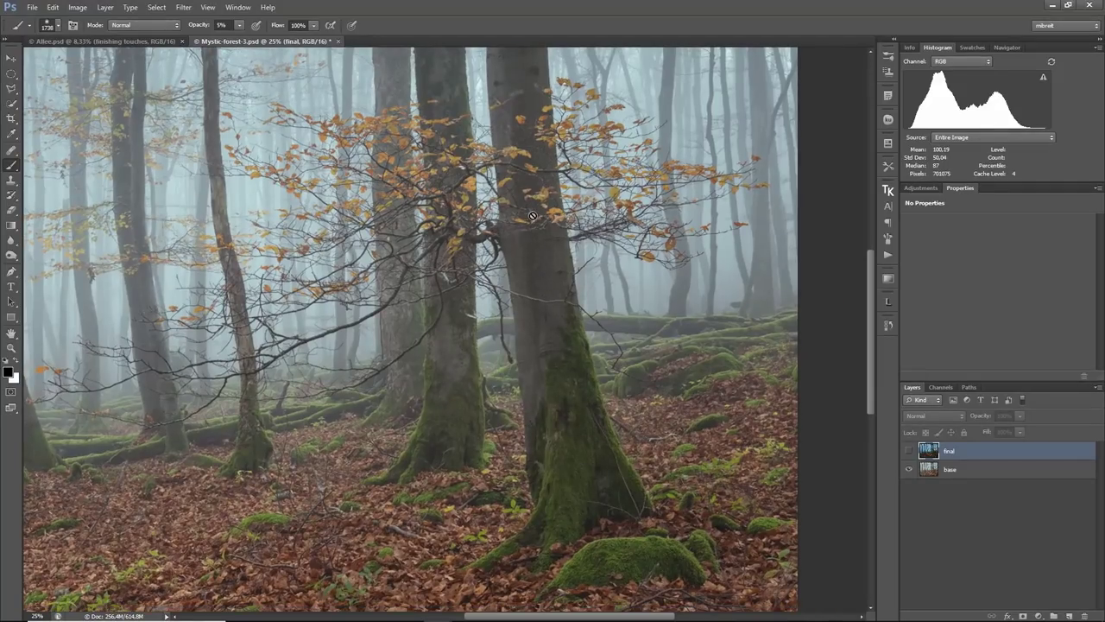
left_click_drag(531, 203, 594, 393)
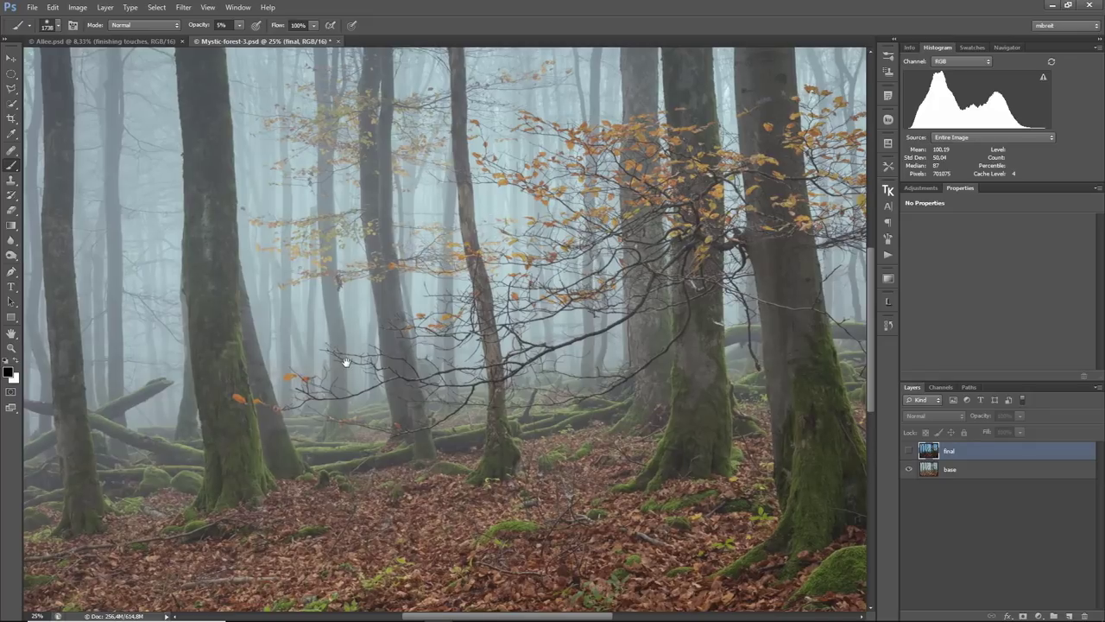
left_click_drag(358, 345, 473, 229)
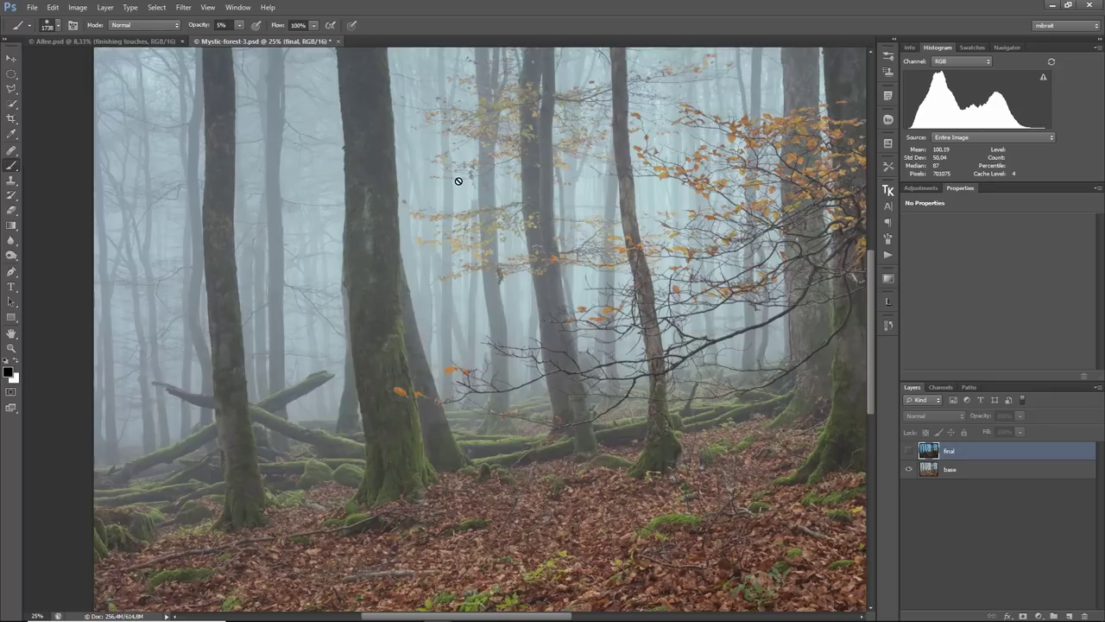
left_click(467, 330)
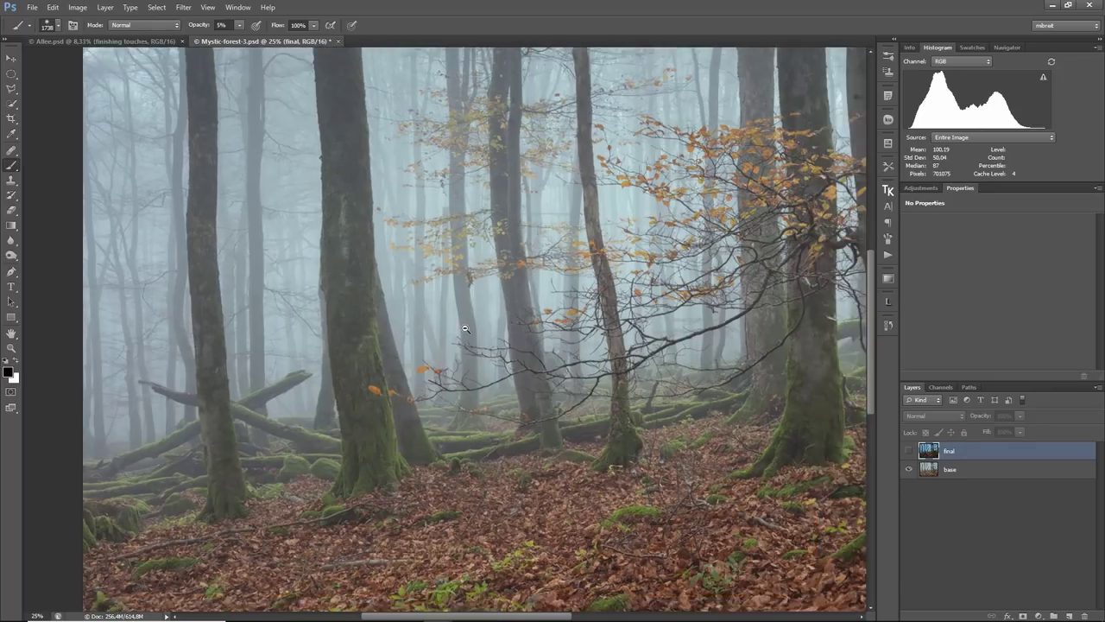
left_click(466, 330, "alt")
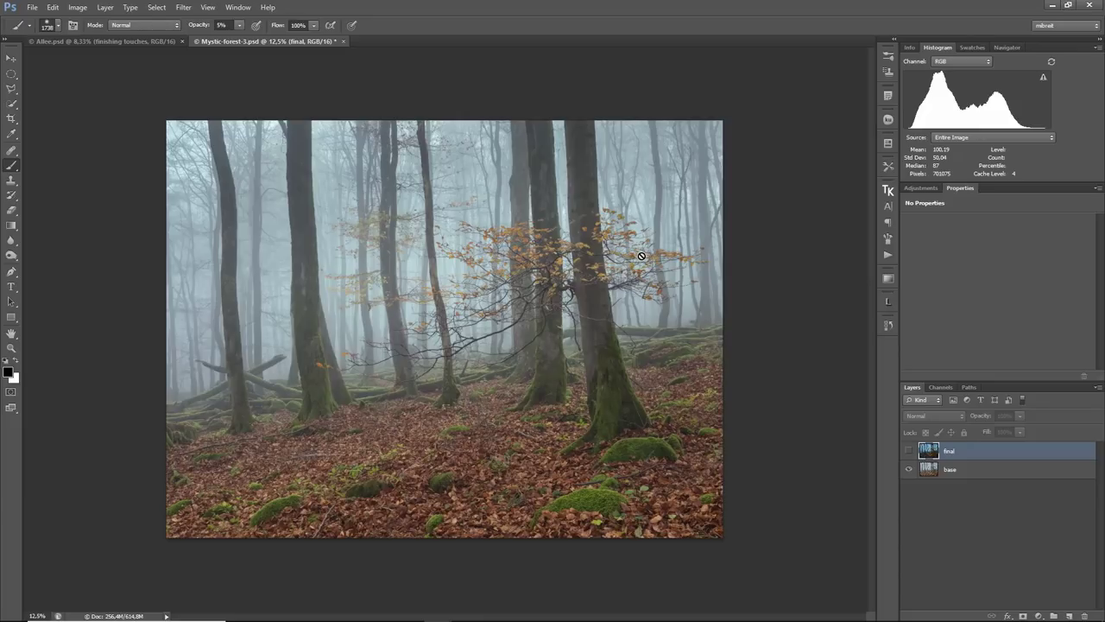
Tile the two open photos side by side with Window > Arrange > 2-up Vertical.
left_click(239, 8)
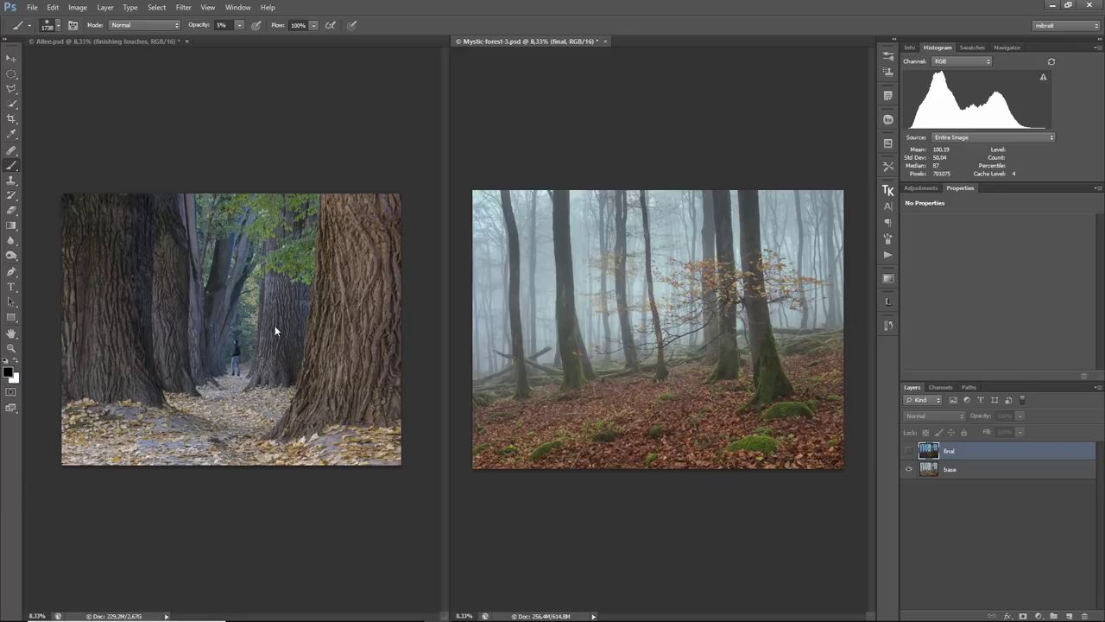
In Allee.psd, make the fog, dark mood and finishing touches groups visible.
left_click(292, 161)
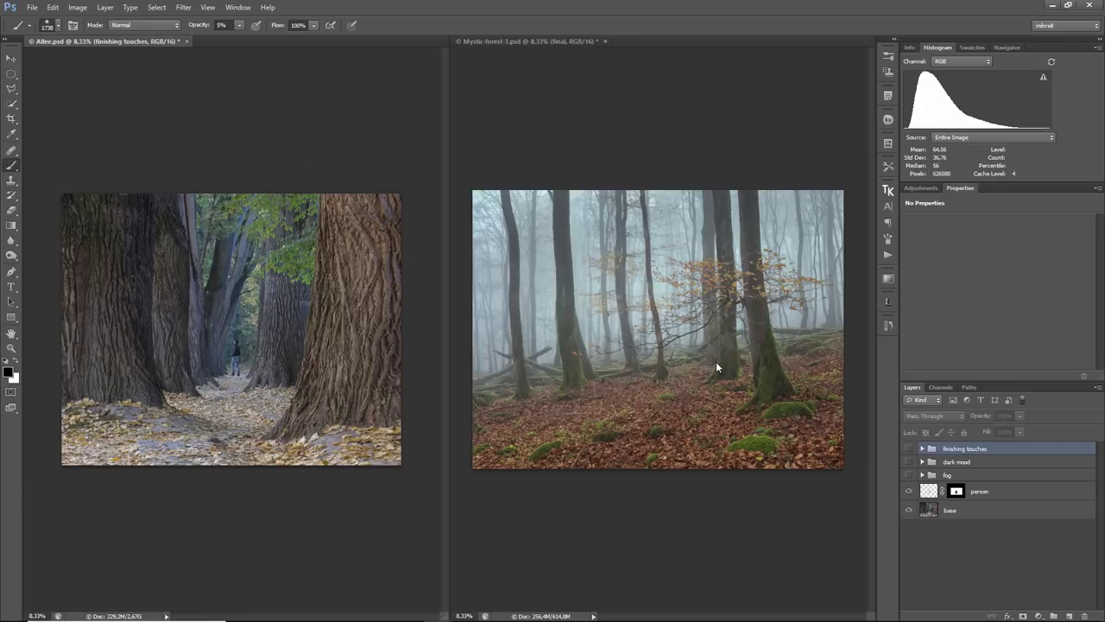
left_click(909, 475)
left_click(910, 462)
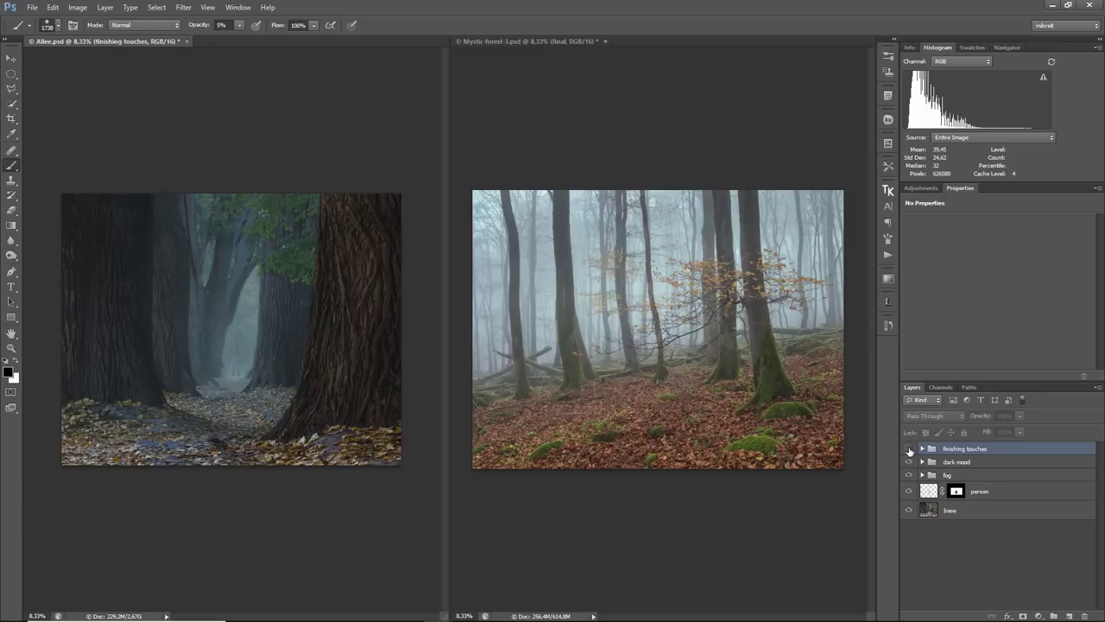
left_click(909, 448)
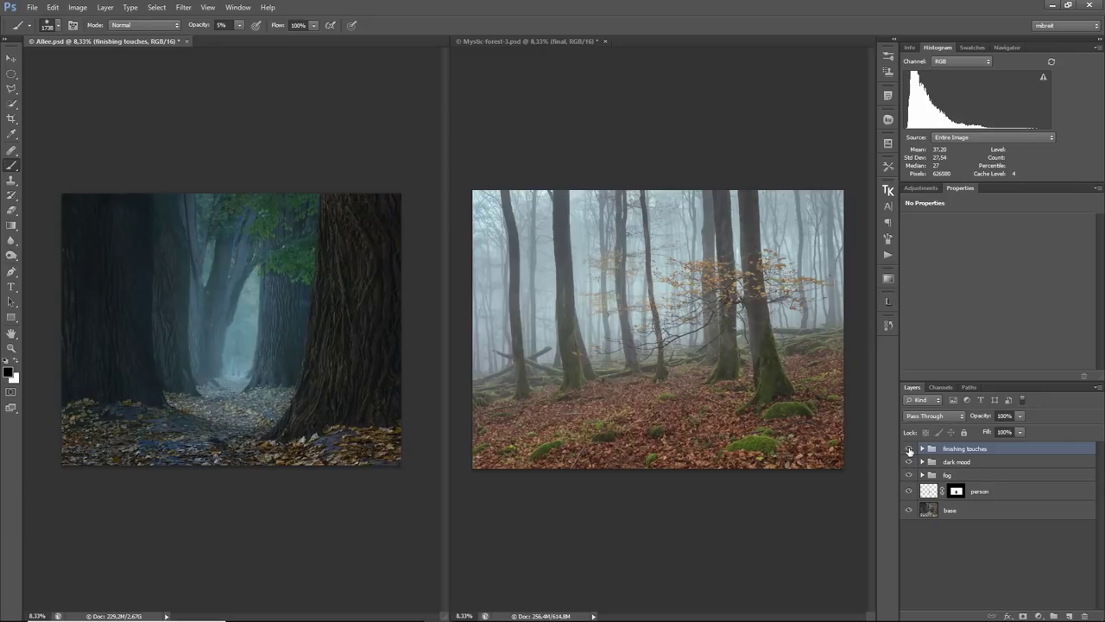
Make the forest photo's 'final' layer visible again, then return to the alley photo.
left_click(612, 136)
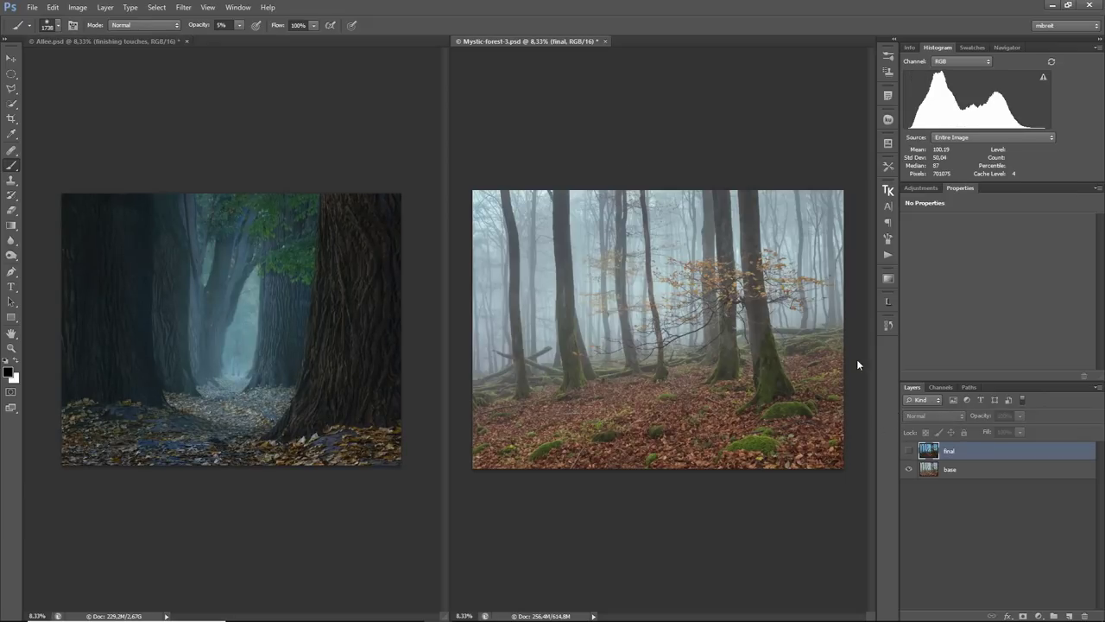
left_click(909, 450)
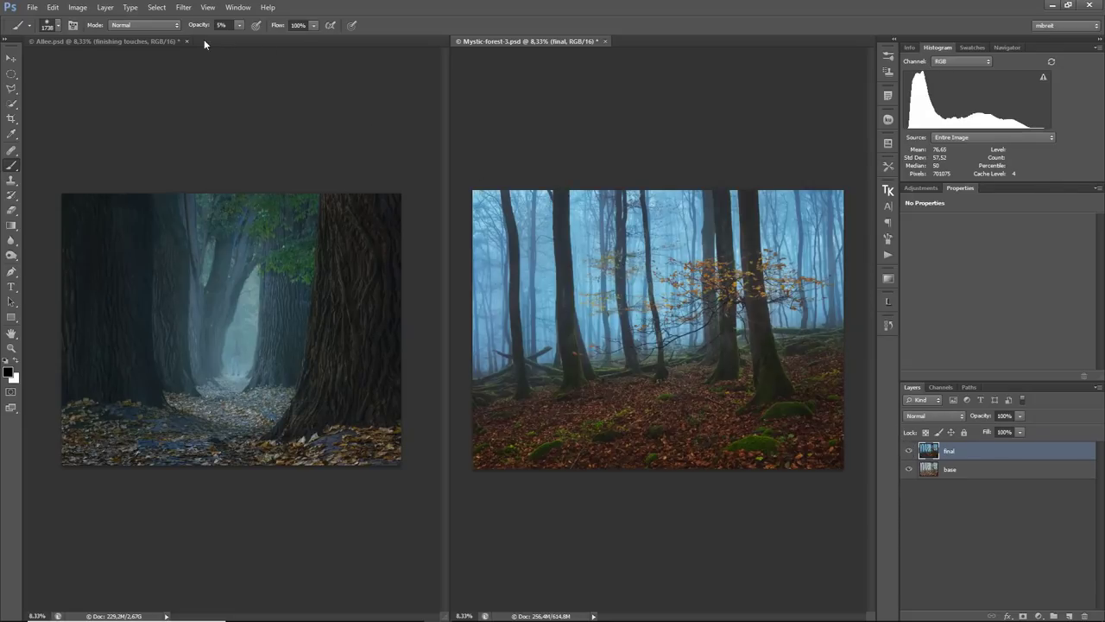
left_click(133, 42)
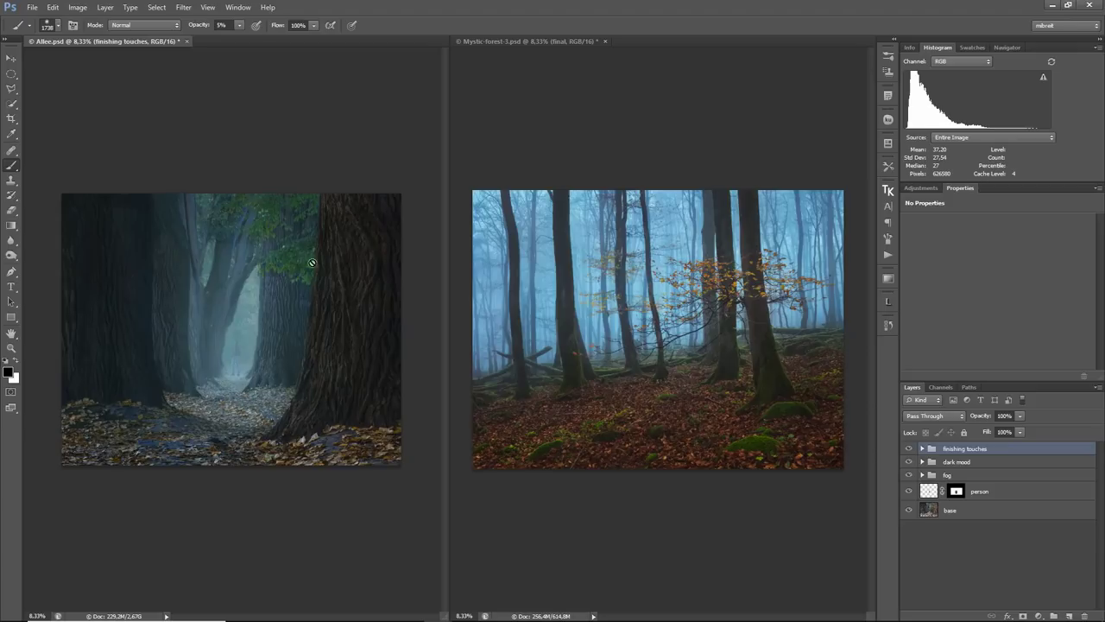